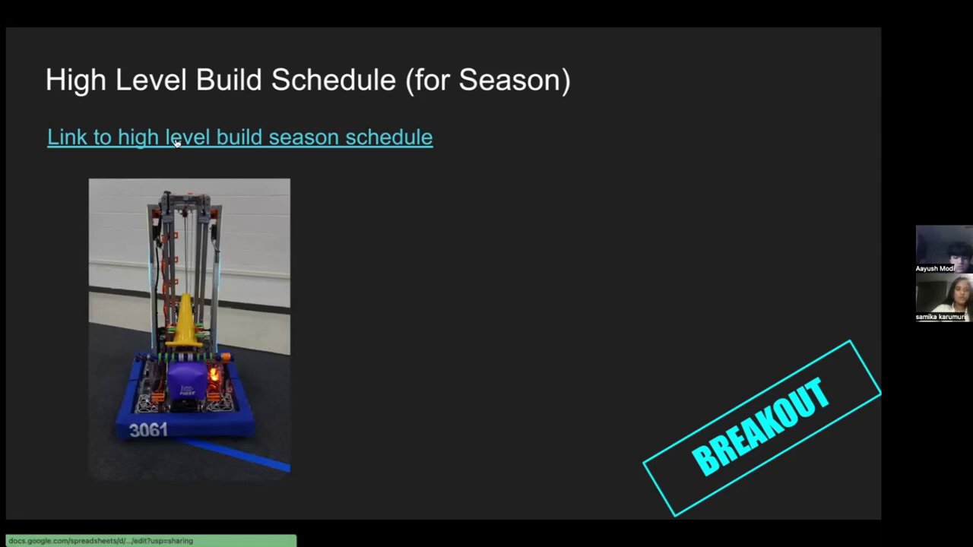
Open the linked high level build season schedule and inspect the Drivetrain example's Week 3 and Week 4 entries.
left_click(175, 142)
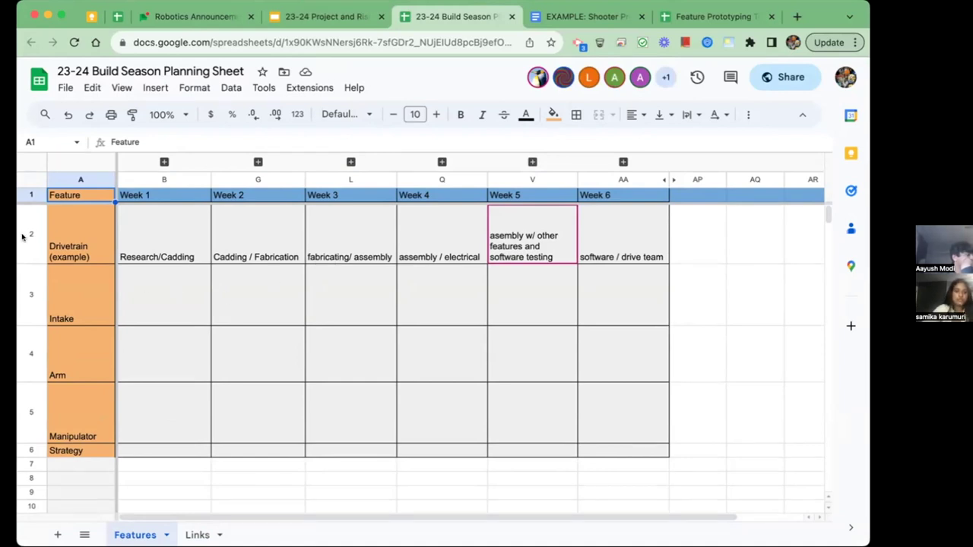
left_click(343, 241)
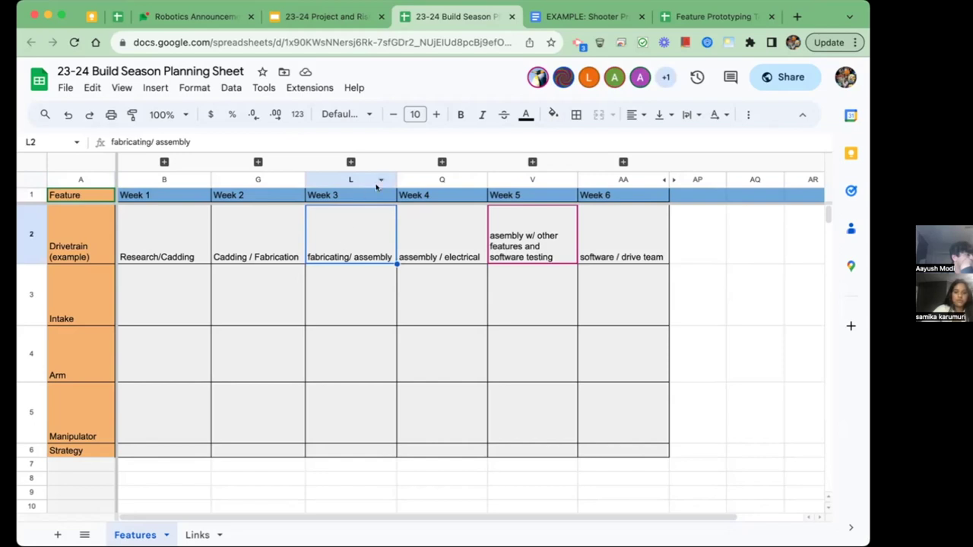
left_click(448, 209)
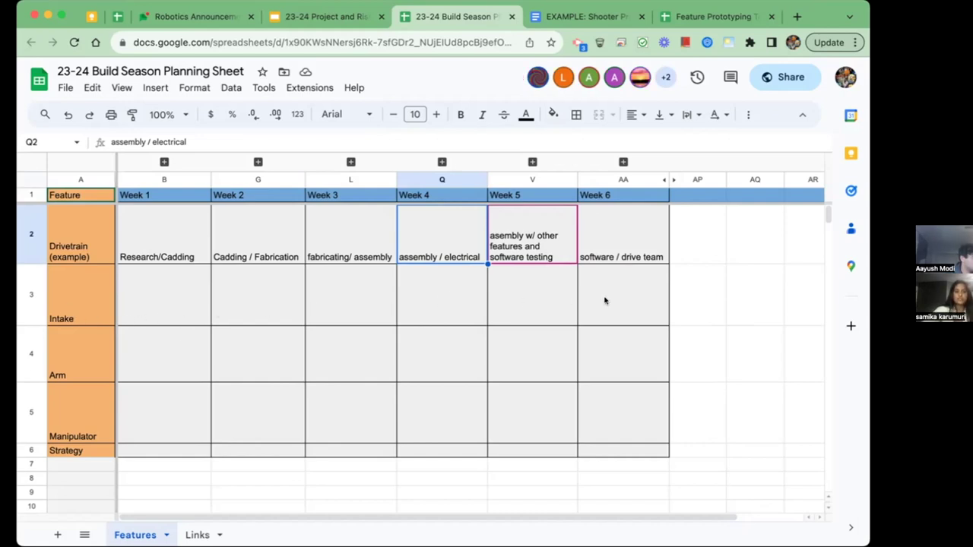
Expand the Week 4 column group to view its daily Drivetrain tasks, and collapse it again.
left_click(441, 162)
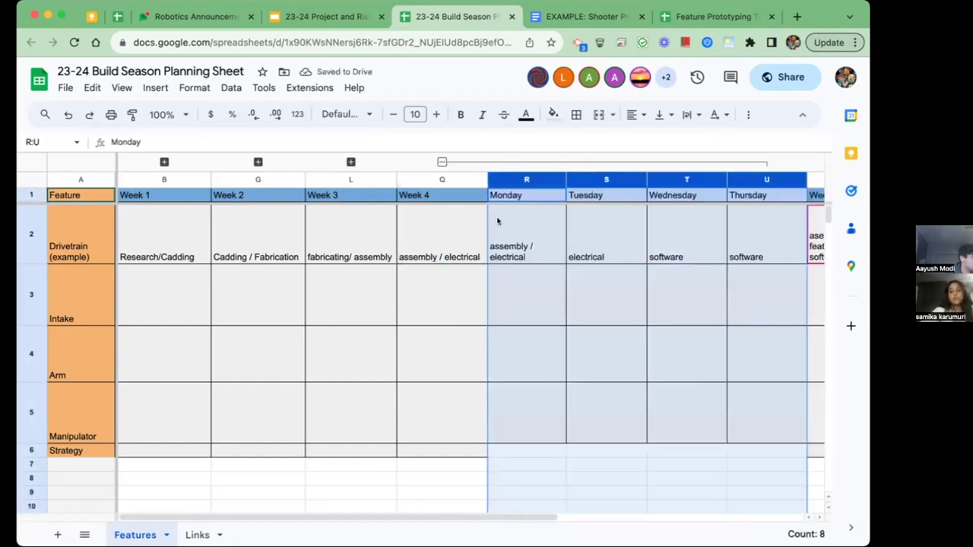
left_click(441, 161)
left_click(421, 310)
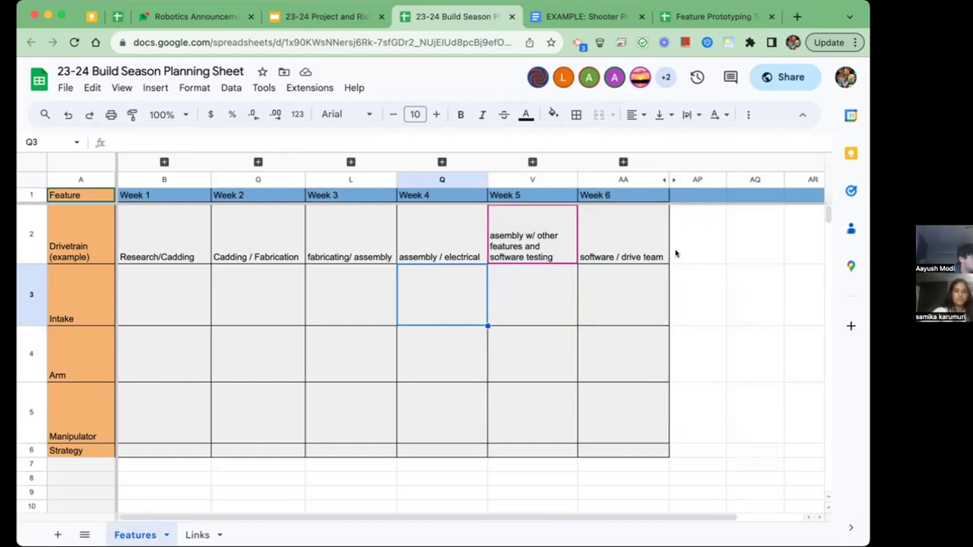
Go through the Intake, Arm, Manipulator and Strategy feature rows of the build season planning sheet.
left_click(324, 17)
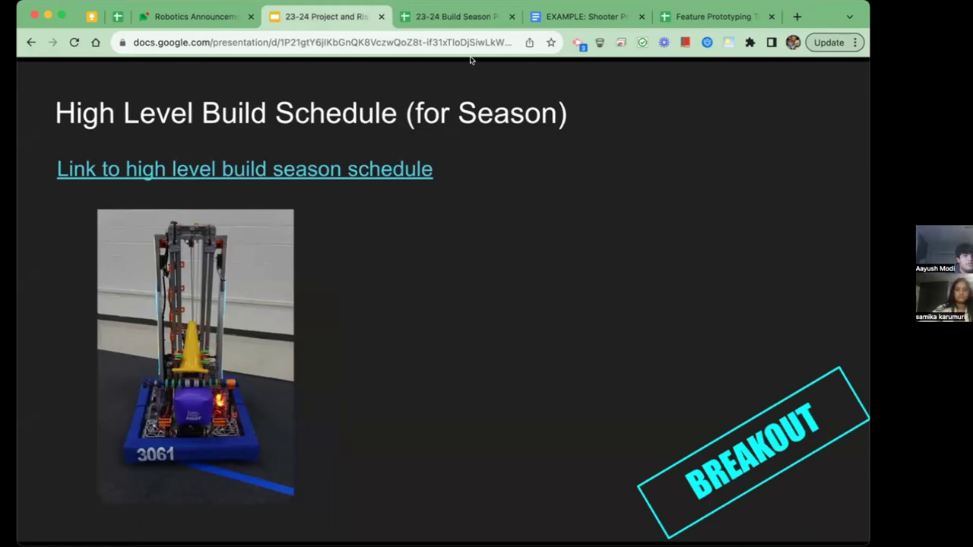
left_click(450, 17)
left_click(97, 300)
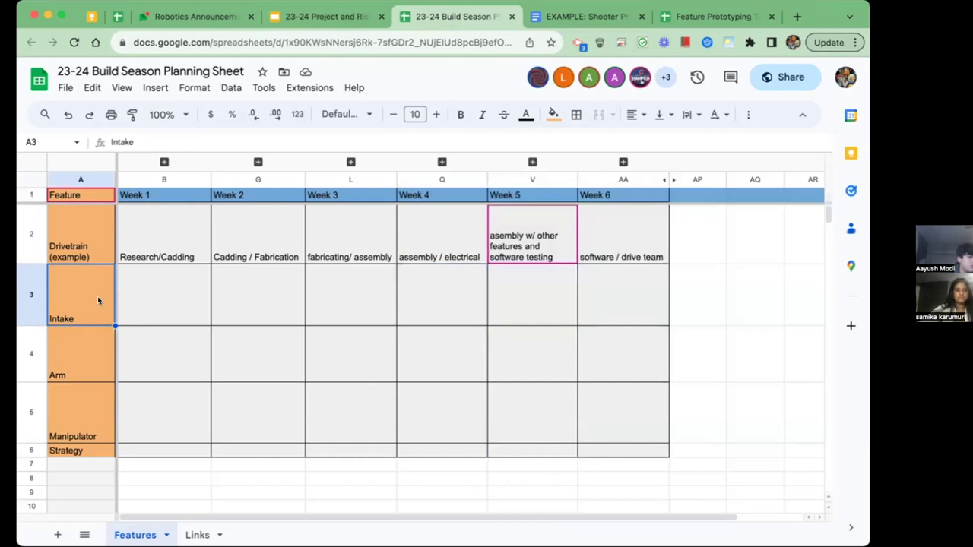
left_click(97, 357)
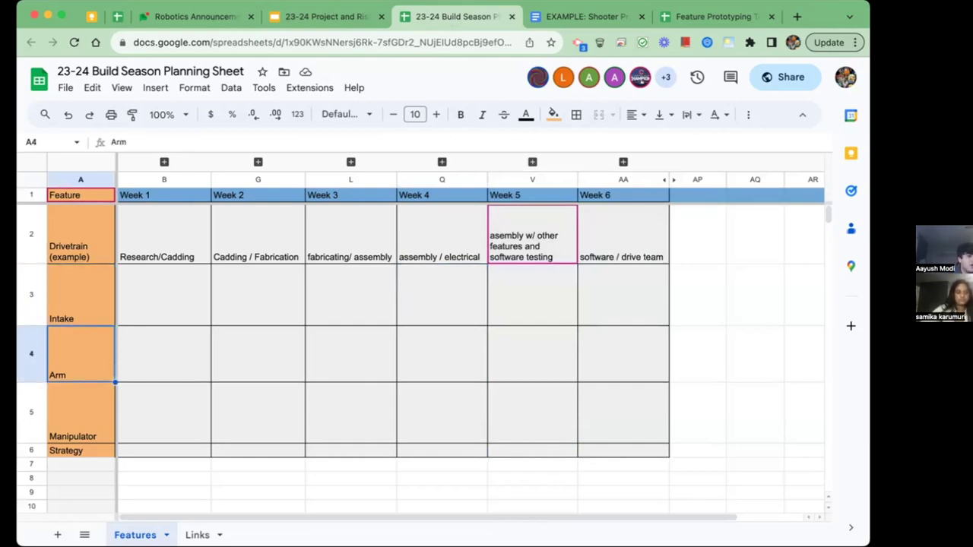
key("Down")
left_click(81, 451)
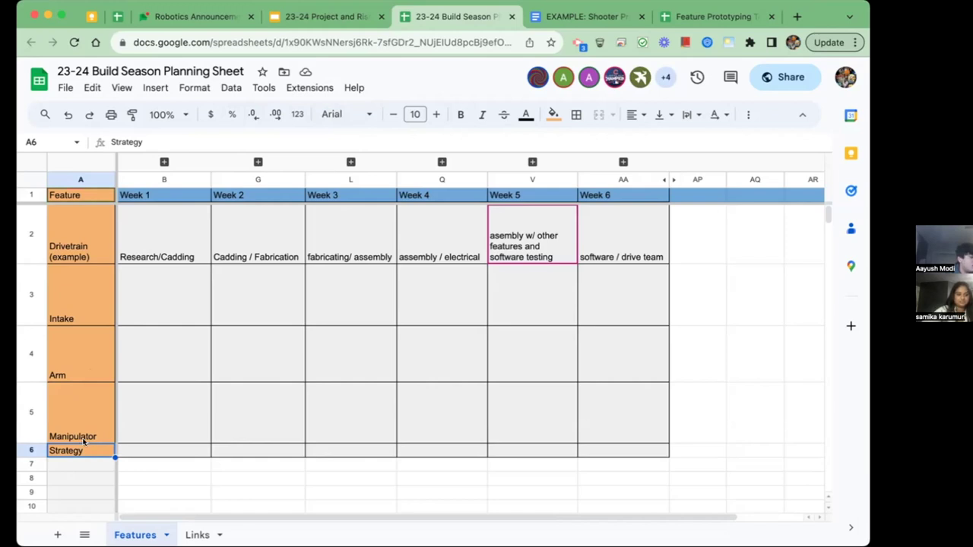
left_click(74, 425)
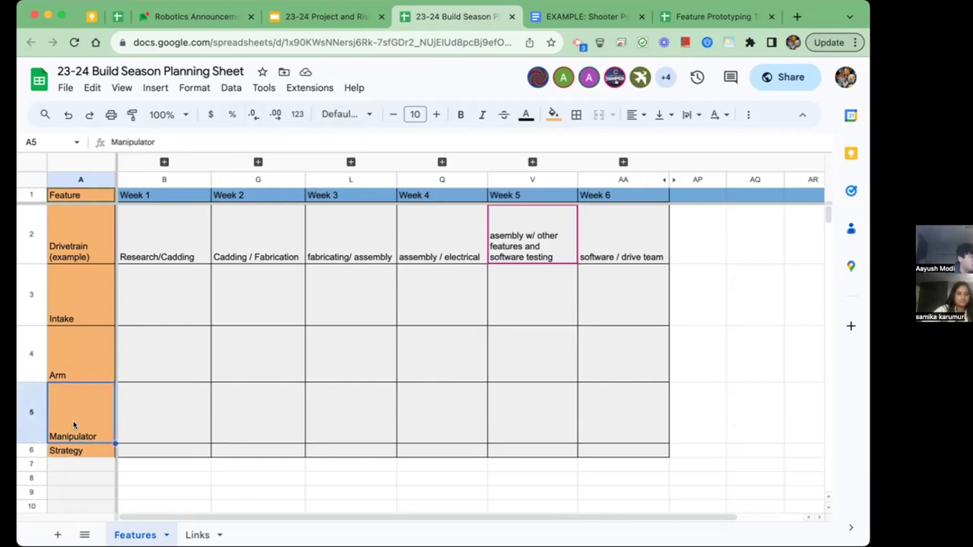
key("Up")
key("Up")
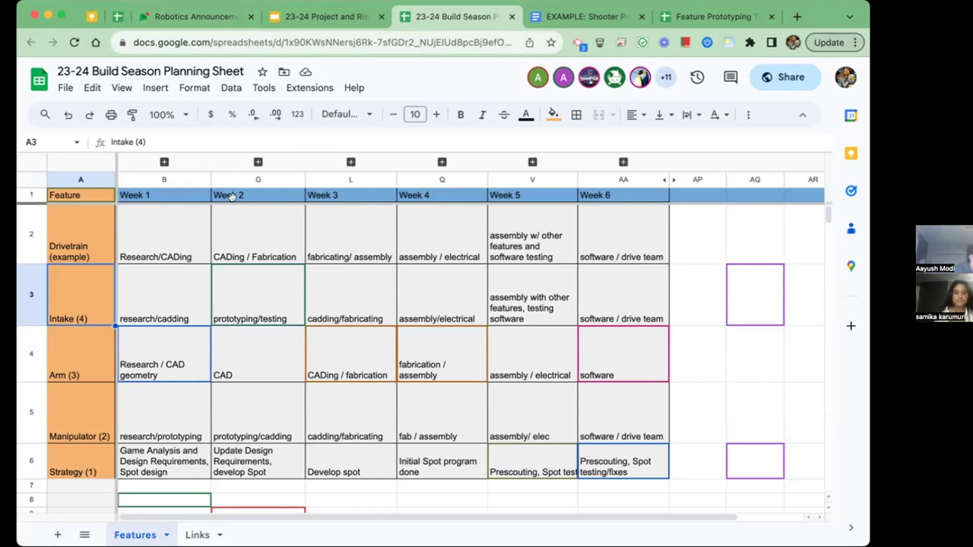
Review the teams' weekly entries for all features in the planning sheet, down to the Strategy row.
scroll(489, 457, "down", 1)
left_click(475, 468)
scroll(476, 471, "up", 1)
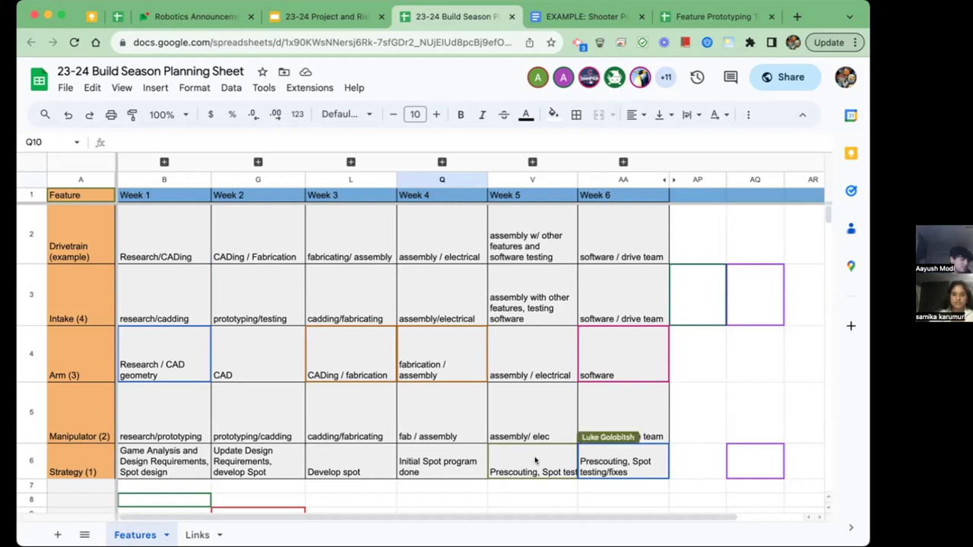
left_click(732, 409)
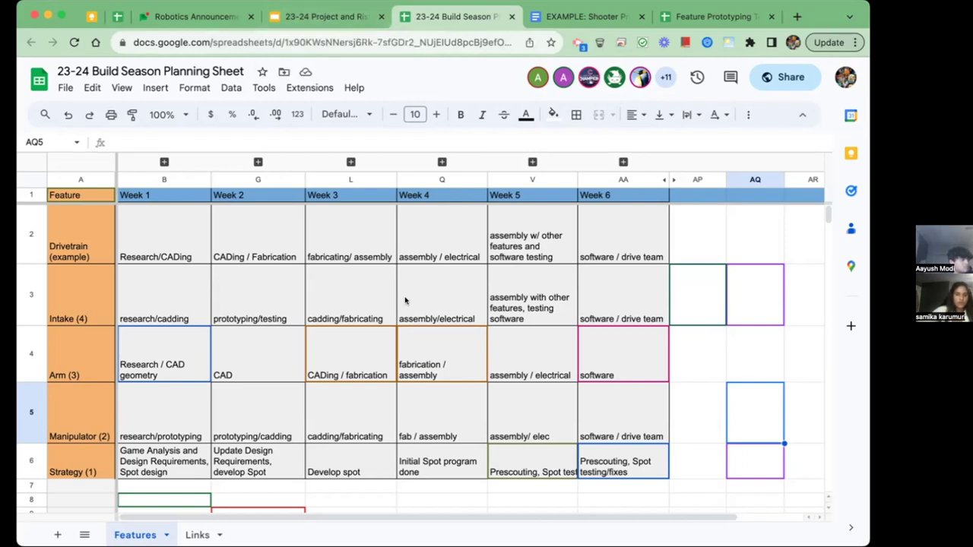
Return to the presentation, show it full screen and advance to the Team Availability Sheet slide.
left_click(303, 17)
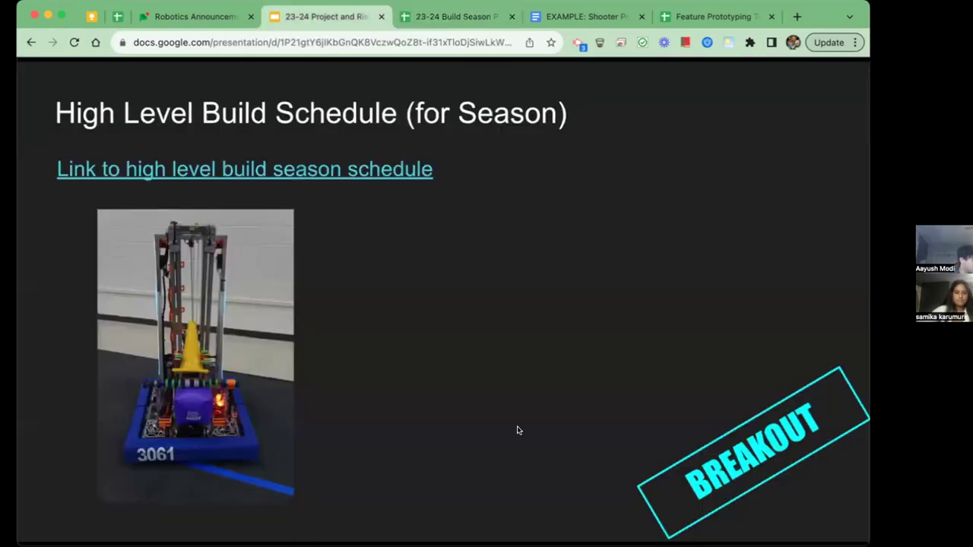
key("ctrl+super+f")
key("Right")
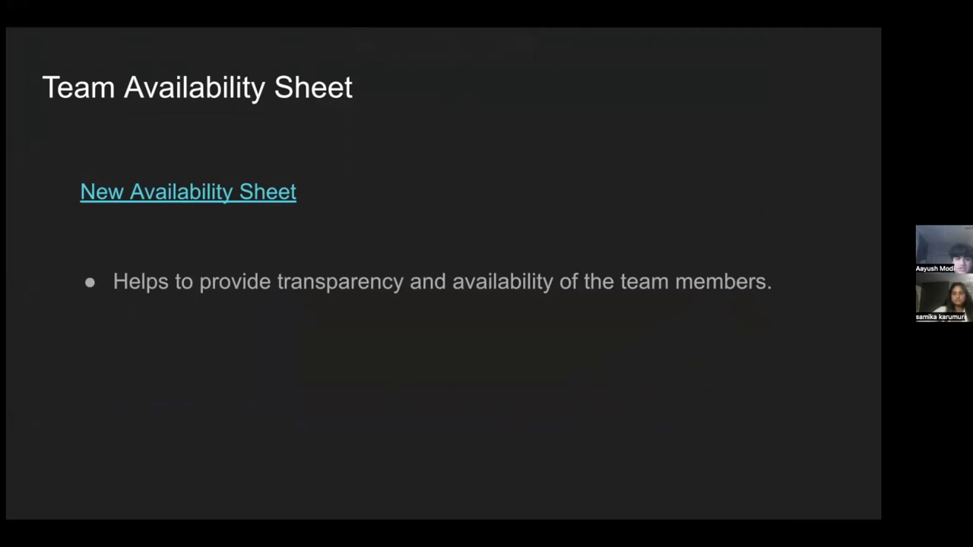
Open the linked New Availability Sheet and show its Software sheet.
left_click(205, 195)
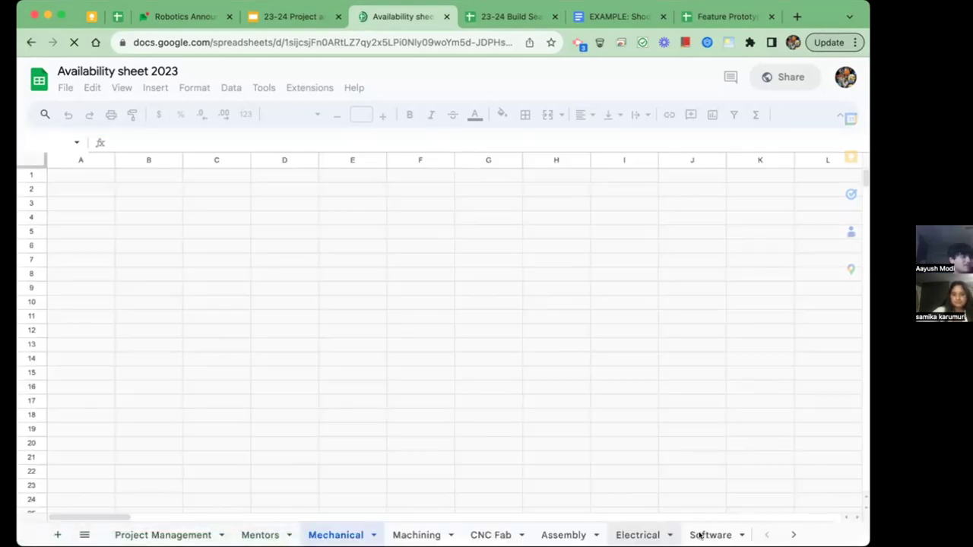
left_click(699, 535)
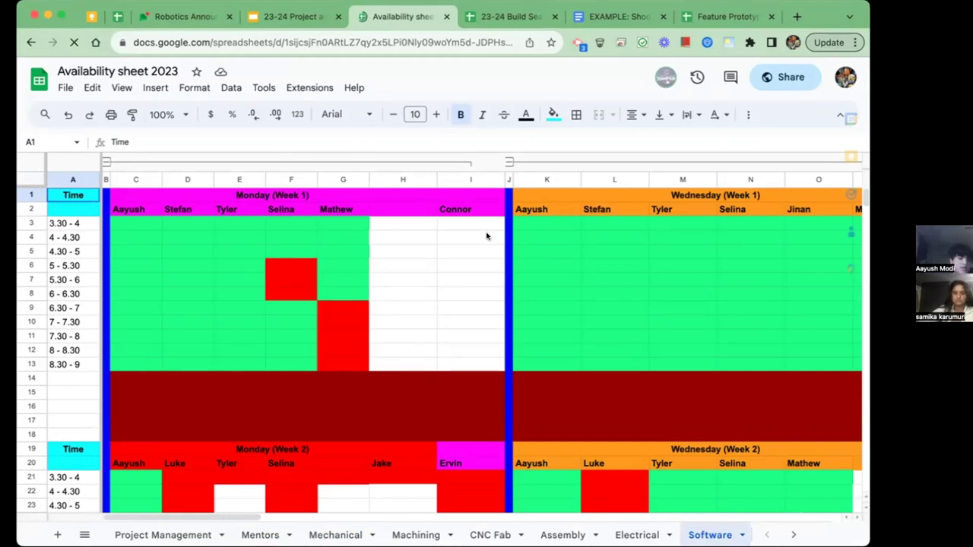
Examine the Software team's Week 1 availability from Monday through Saturday, including the Monday 6 - 6.30 and 7 - 7.30 slots.
scroll(486, 236, "right", 10)
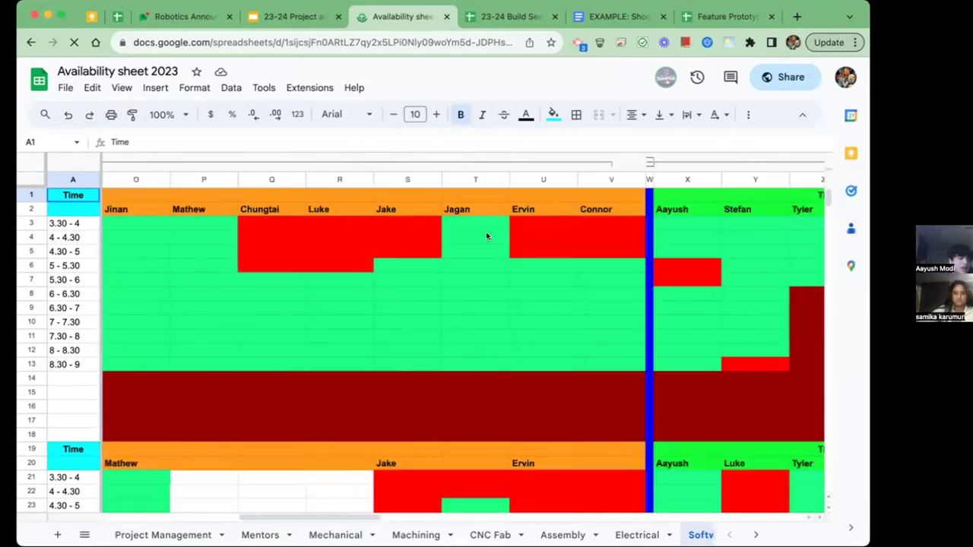
scroll(487, 236, "right", 15)
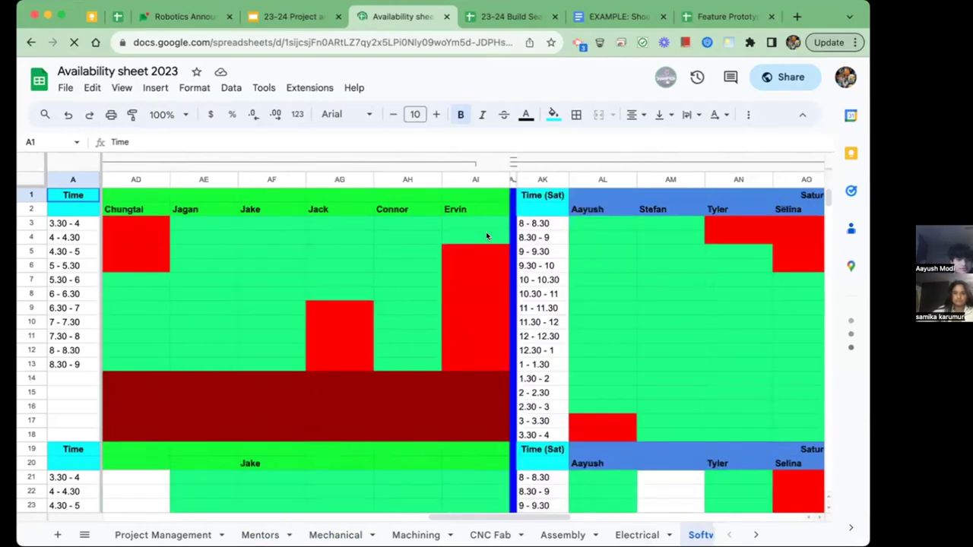
scroll(487, 236, "right", 10)
scroll(487, 236, "right", 2)
scroll(486, 236, "left", 2)
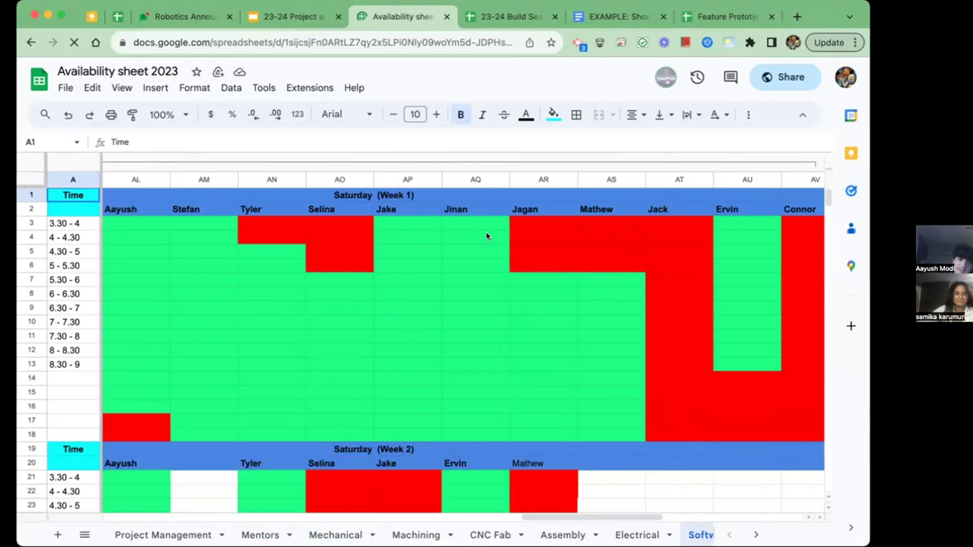
scroll(487, 235, "left", 20)
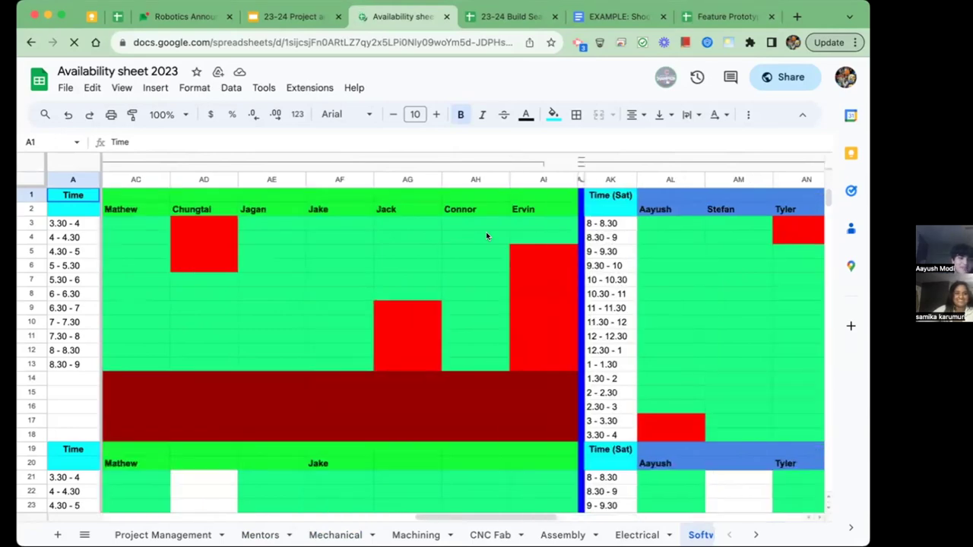
scroll(486, 236, "left", 15)
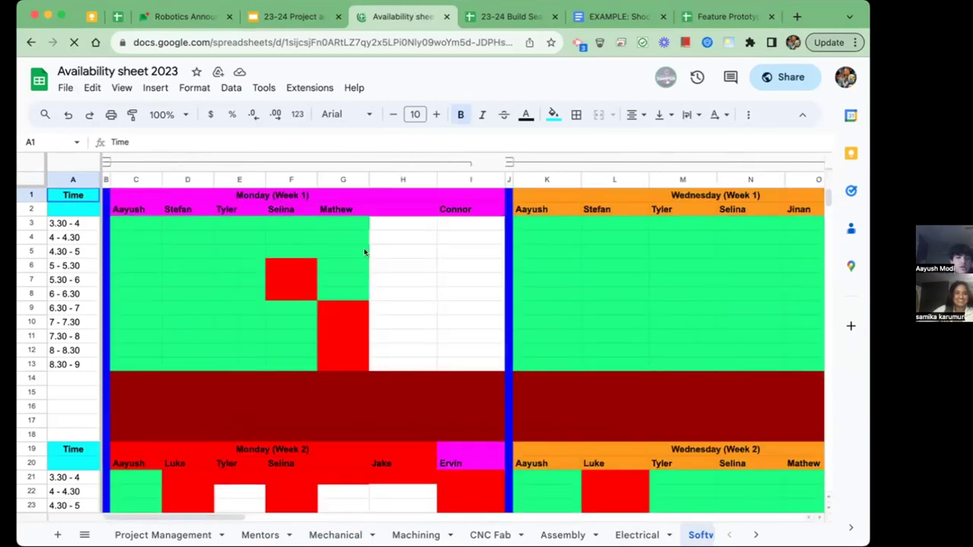
left_click(347, 297)
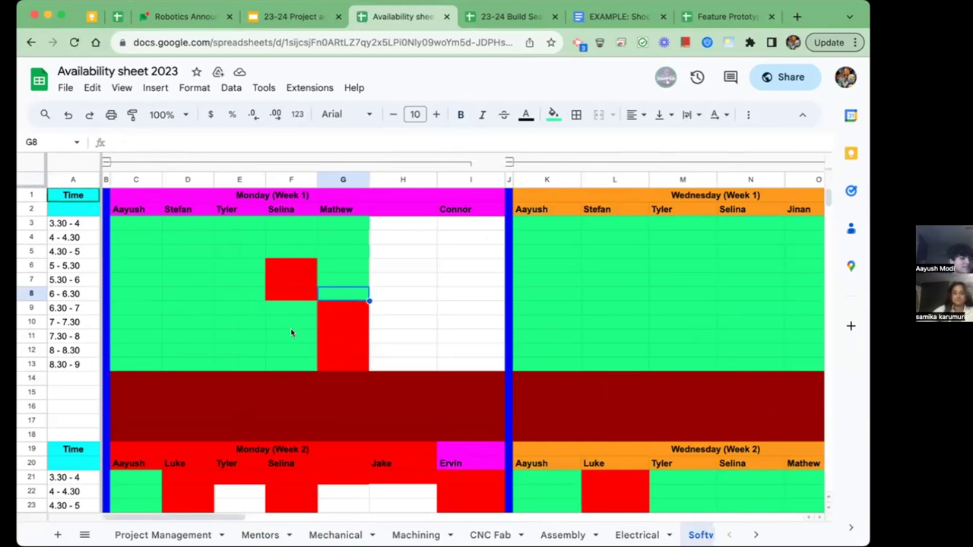
left_click(331, 318)
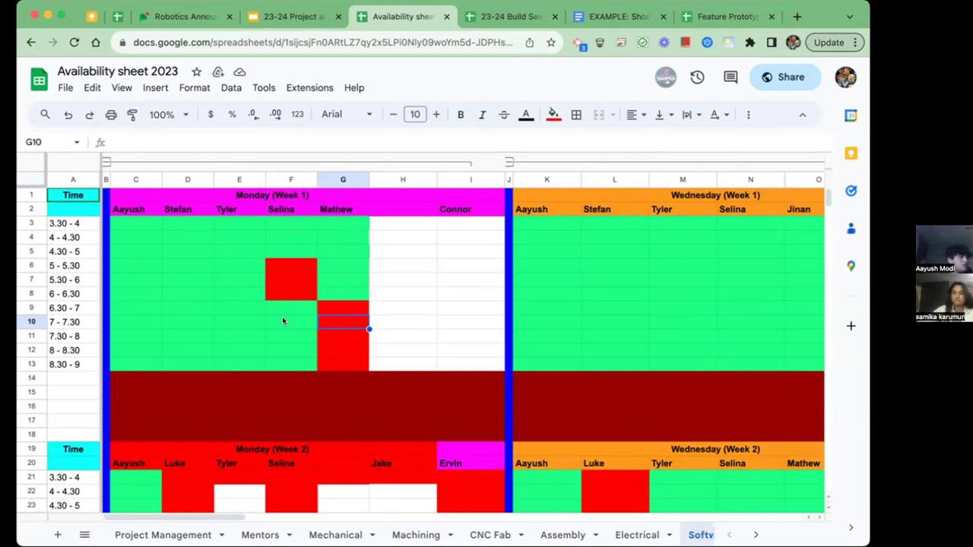
Return to the presentation and advance to the Focusing On Our Target slide.
left_click(283, 16)
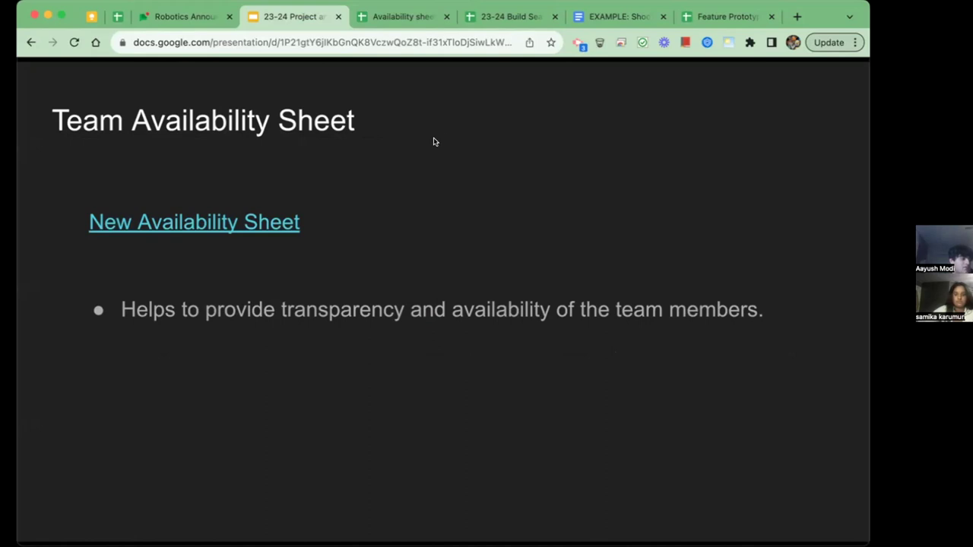
left_click(452, 302)
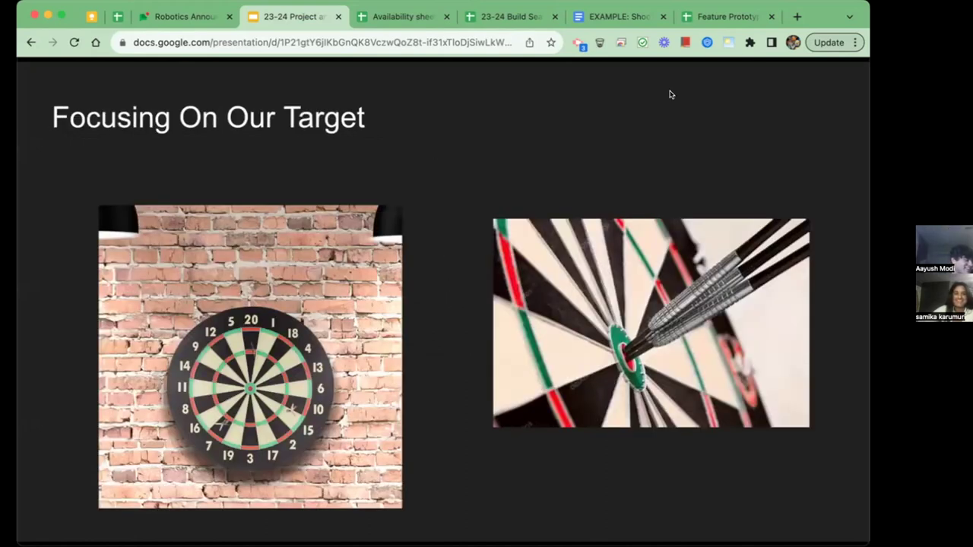